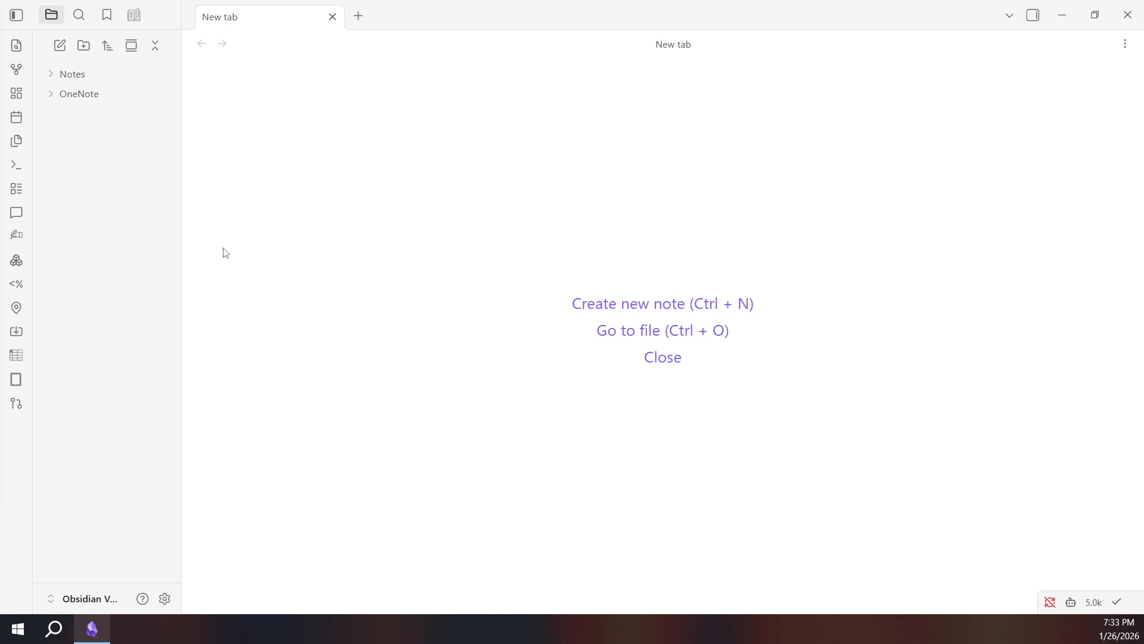
Create a new top-level folder named "Visual Note" in the vault.
click(87, 49)
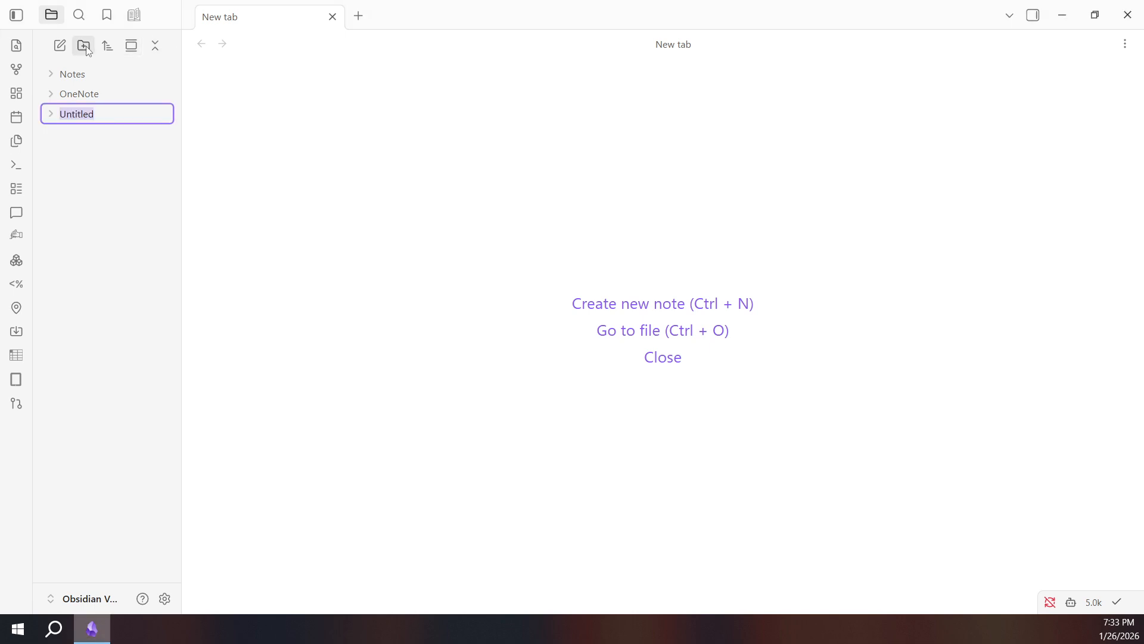
text(Visual Note)
key(Return)
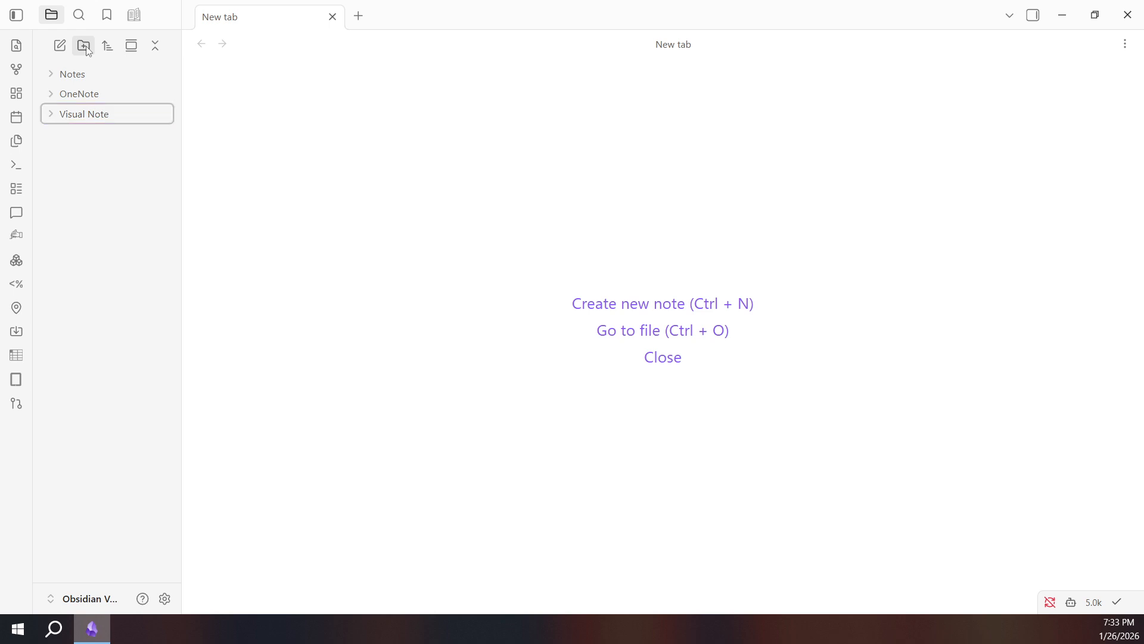
Create a new note in the Visual Note folder and title it "Idea".
right_click(136, 116)
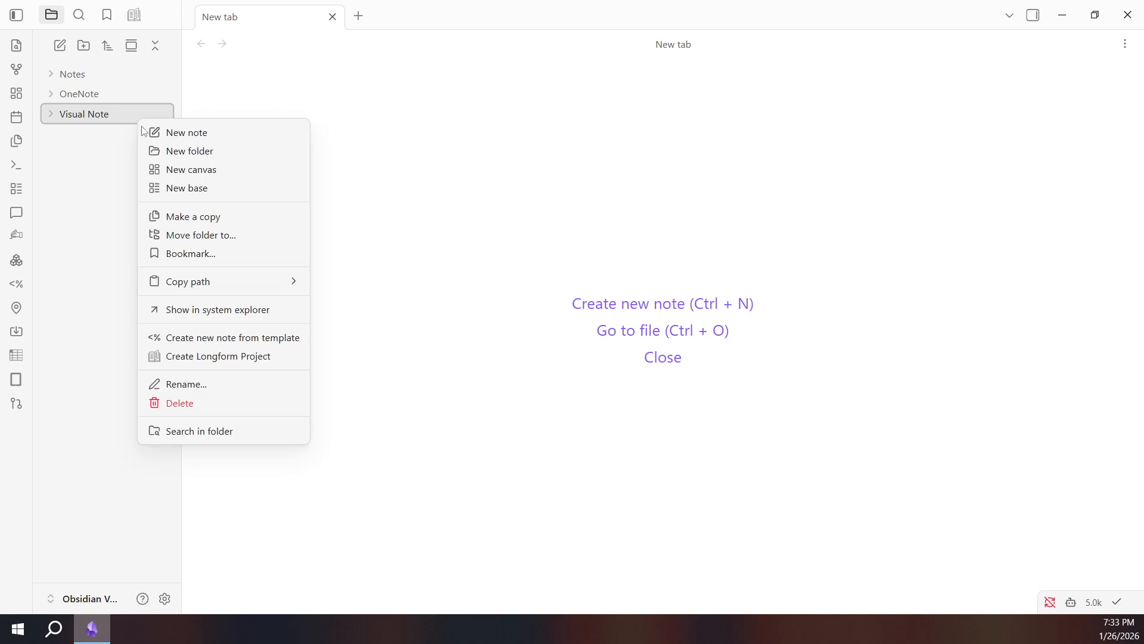
click(240, 141)
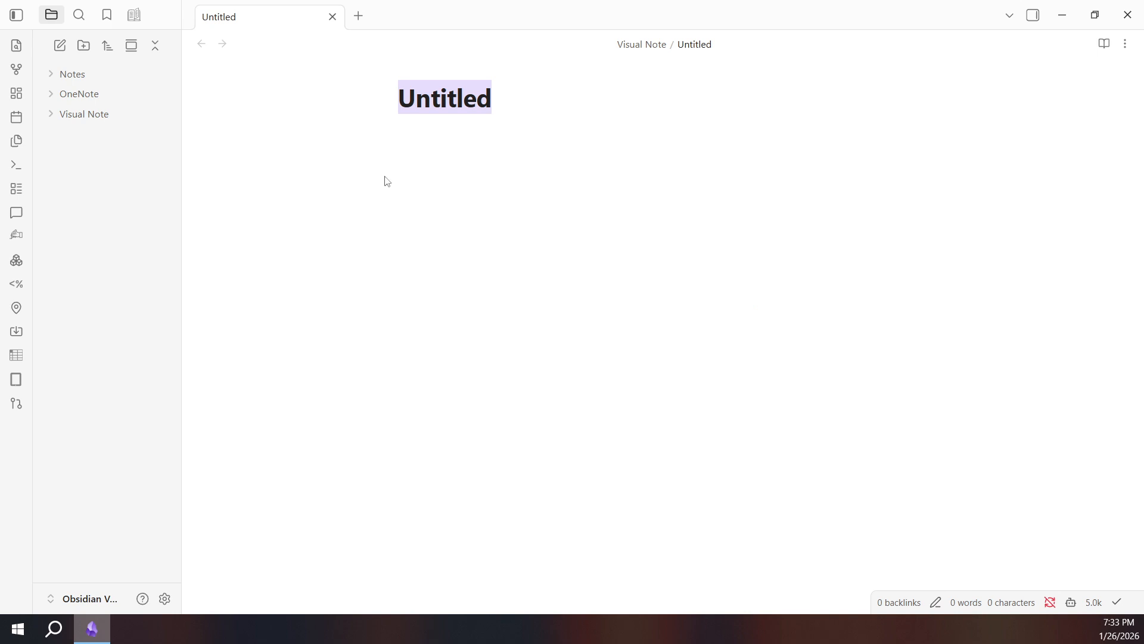
click(527, 106)
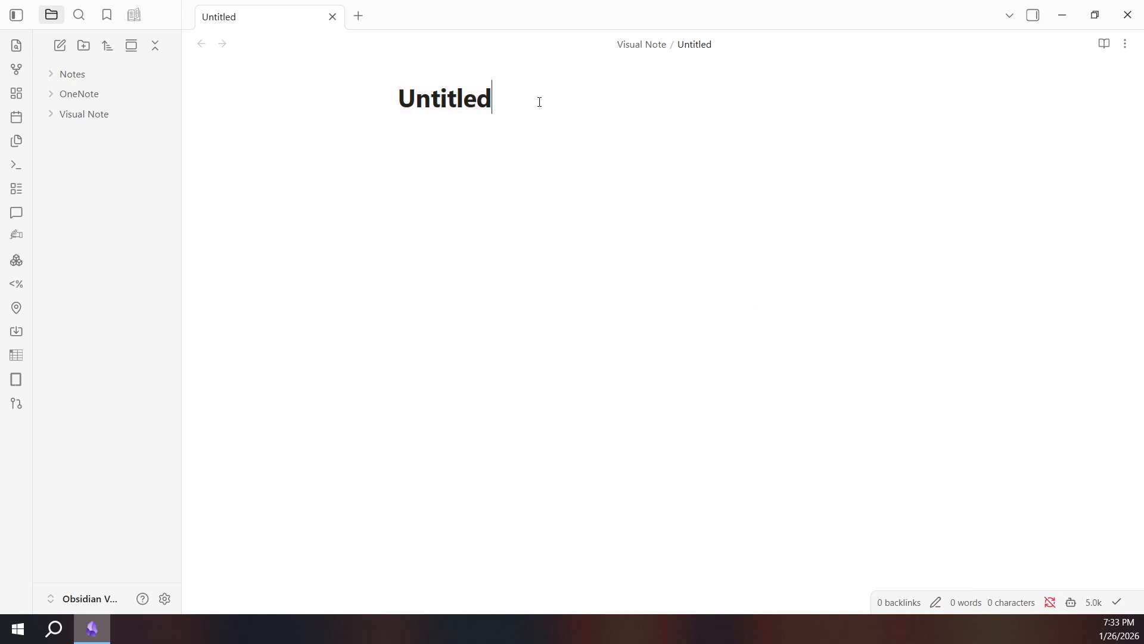
drag(540, 102, 351, 105)
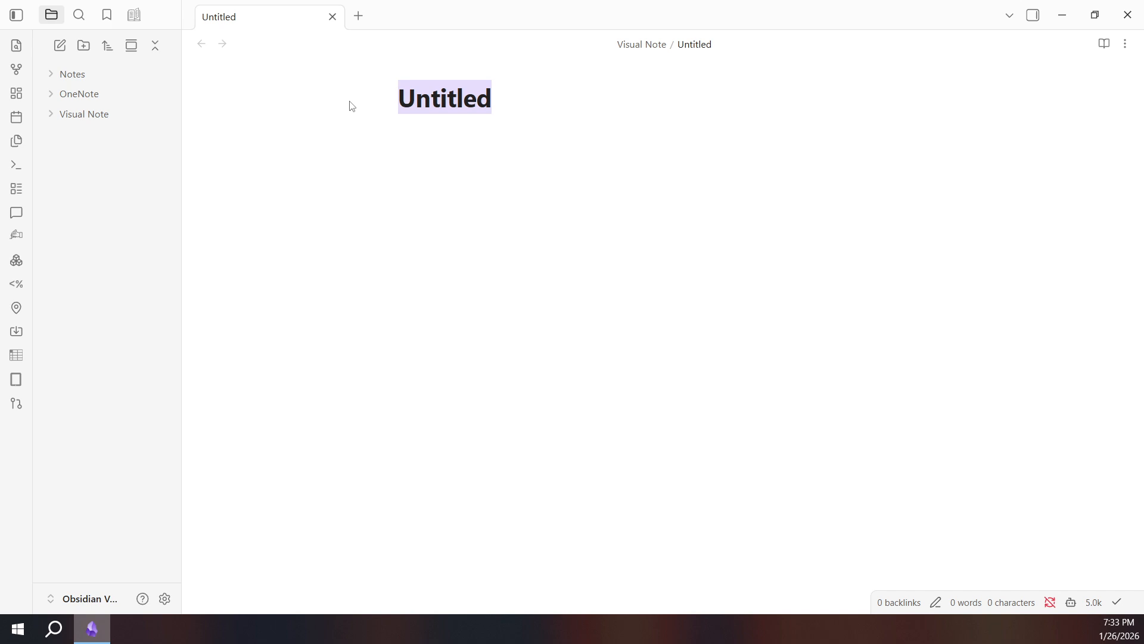
text(Idea)
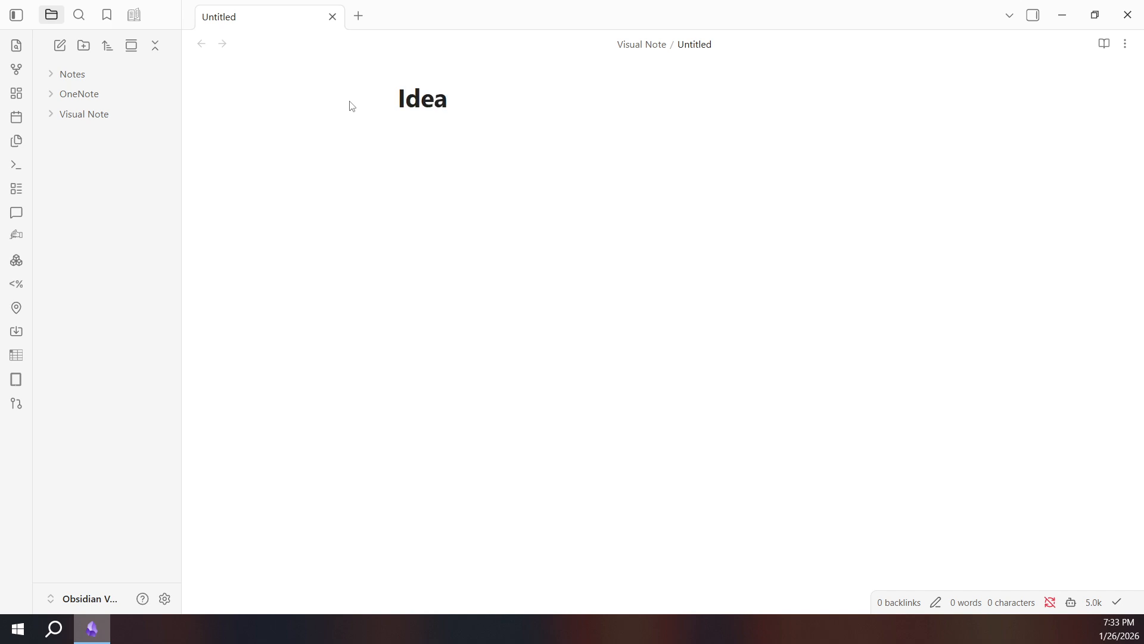
key(Return)
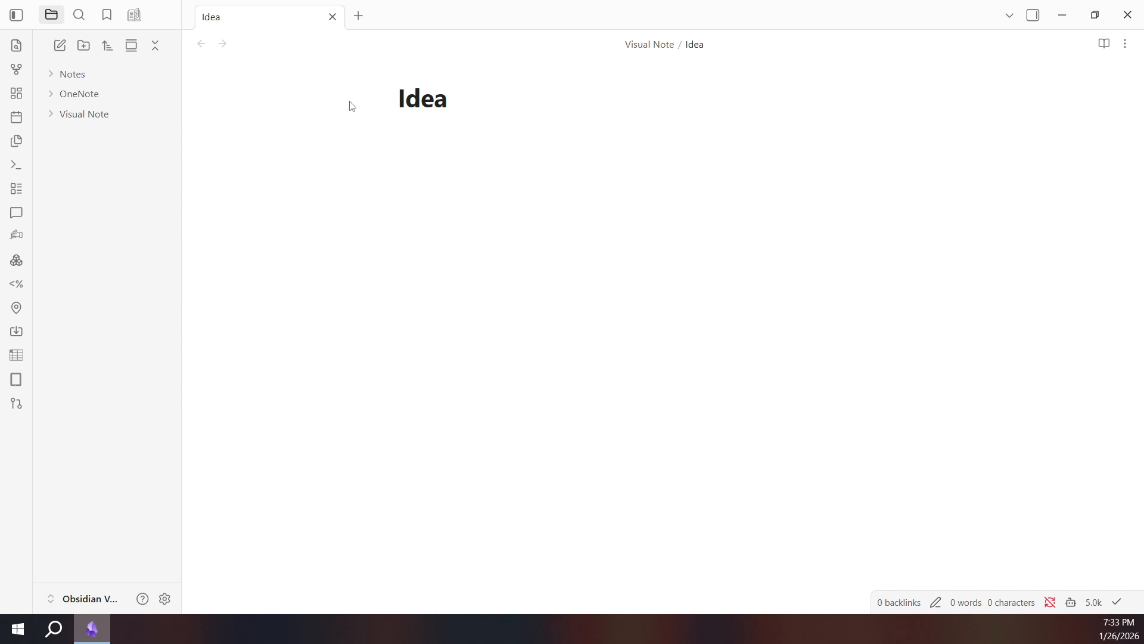
Paste the What, Why and How headings into the note body with "Short explanation.", "Reason it matters." and "Actionable steps." beneath them.
key(Return)
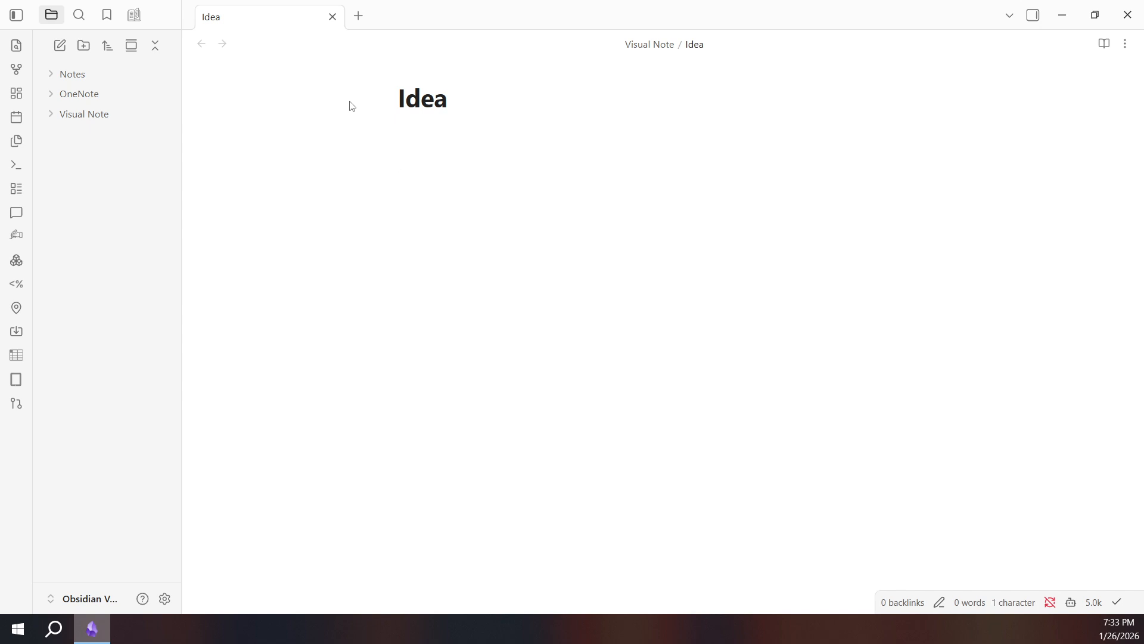
key(BackSpace)
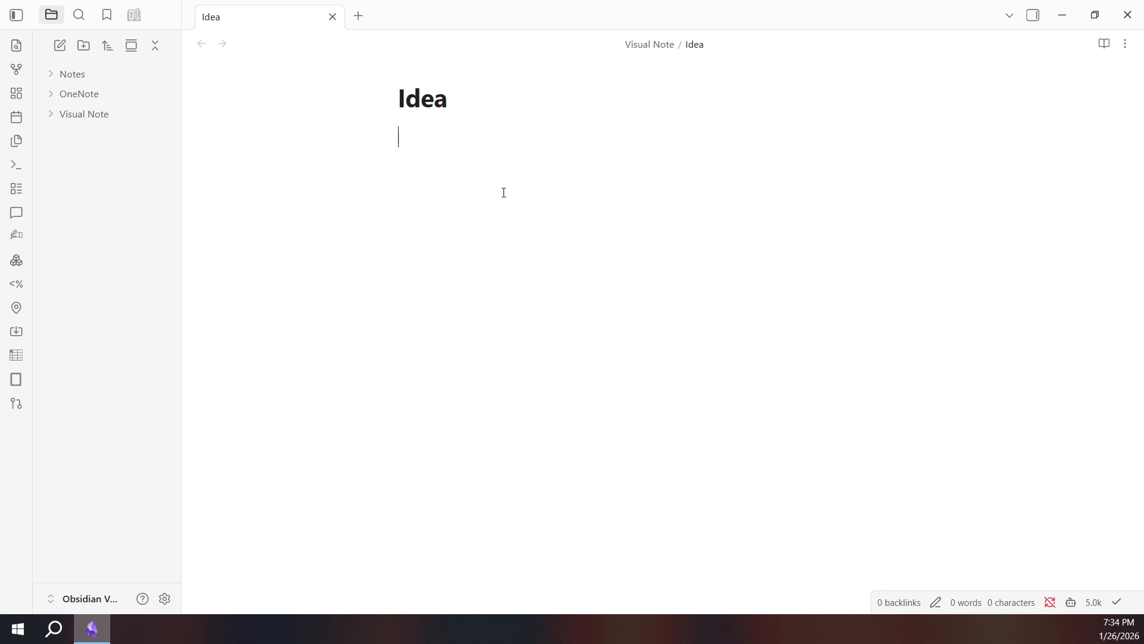
text(## What Short explanation.  ## Why Reason it matters.  ## How Actionable steps.)
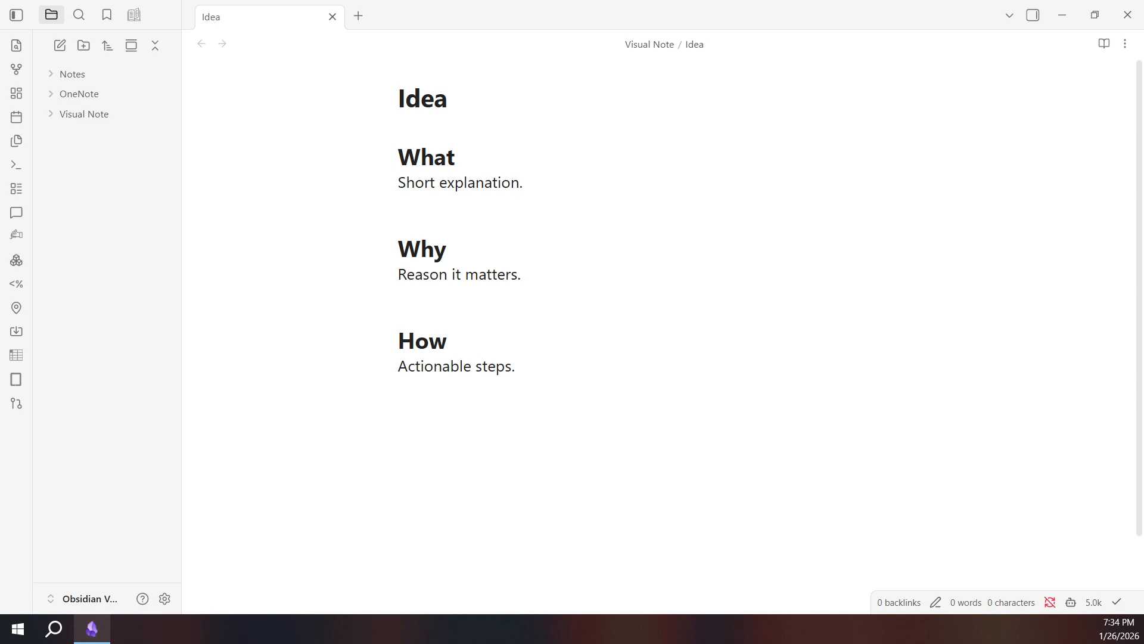
Collapse the How section and expand it again.
scroll(523, 396, down, 2)
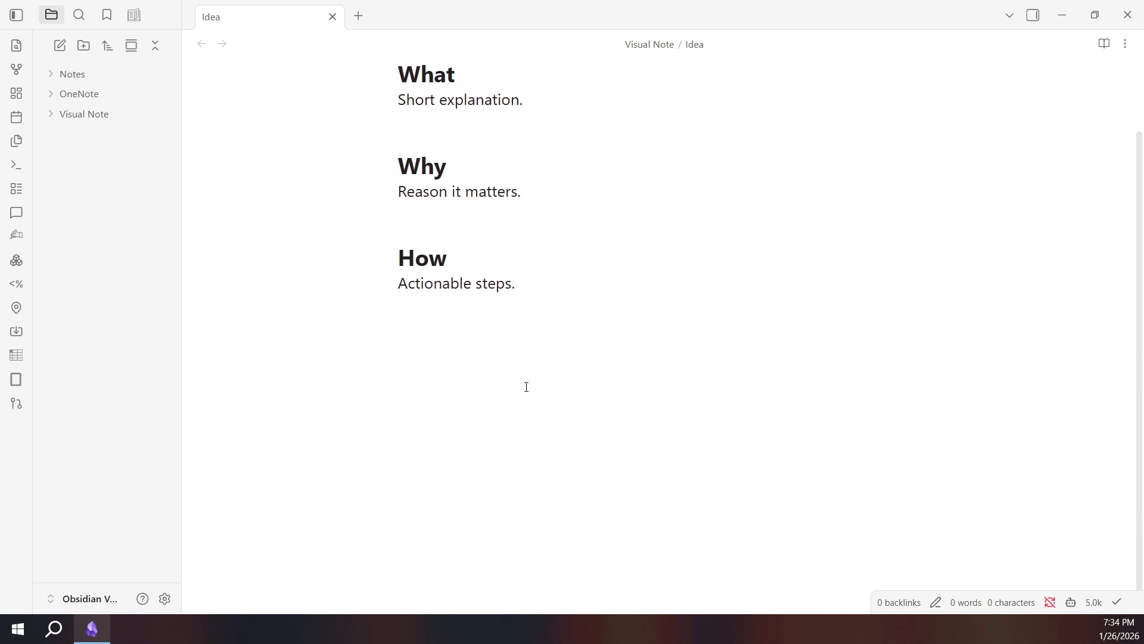
click(489, 307)
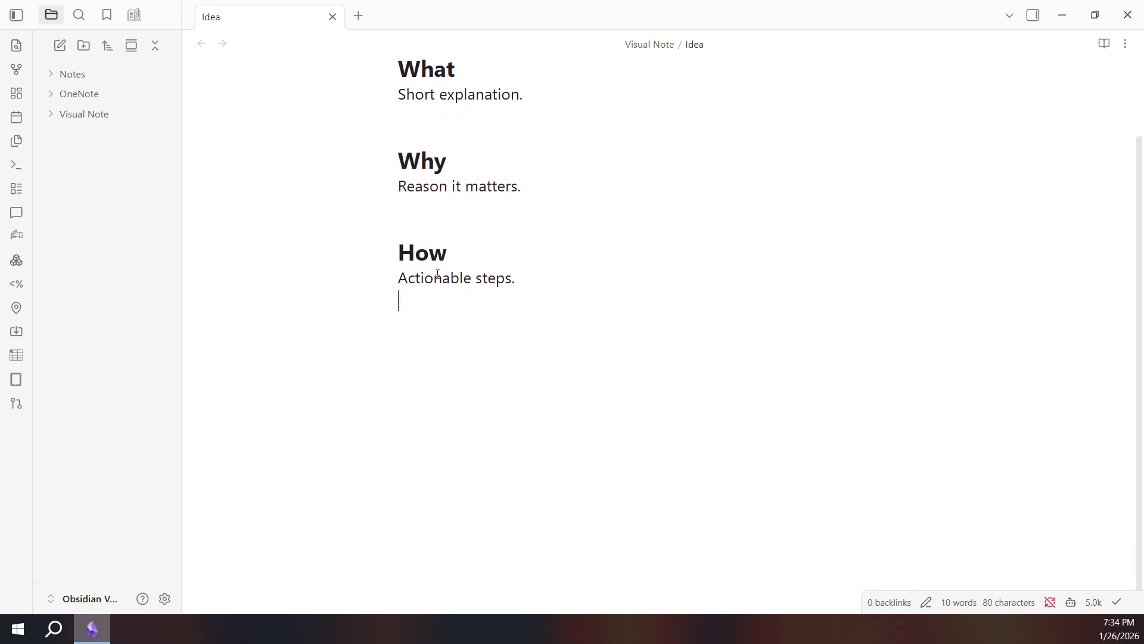
click(391, 251)
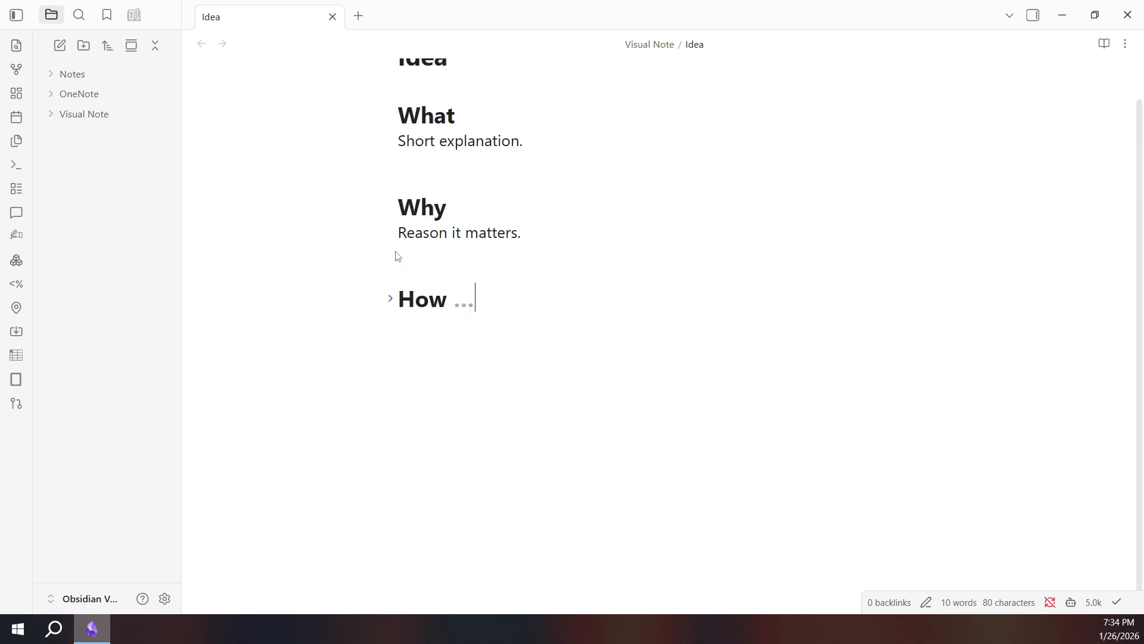
click(391, 300)
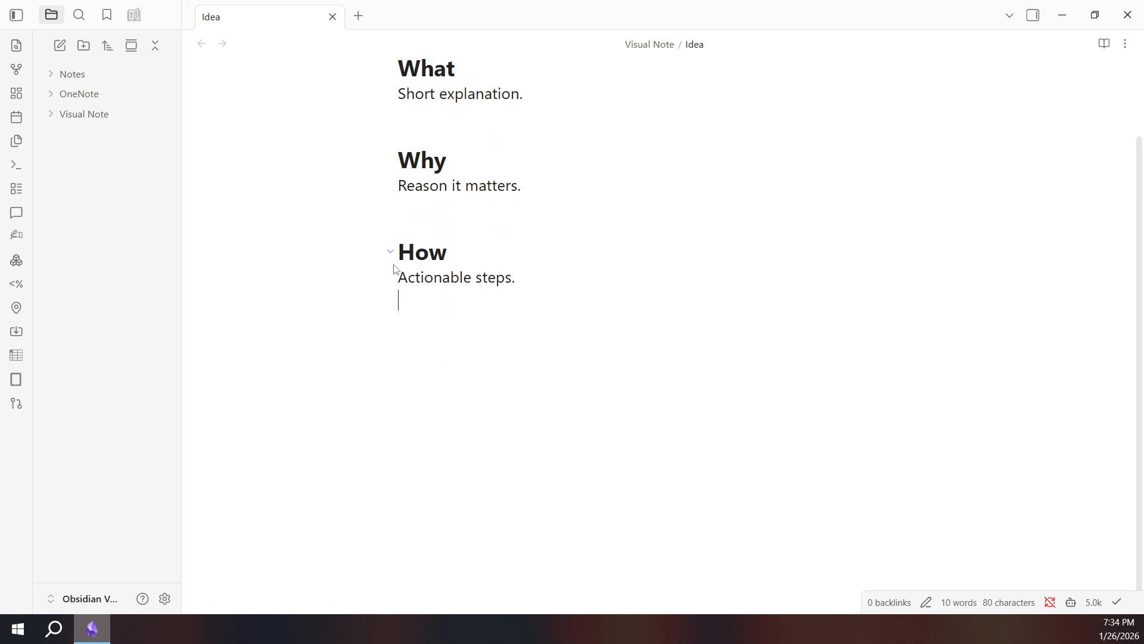
Remove the extra blank lines above the How and Why headings.
click(435, 221)
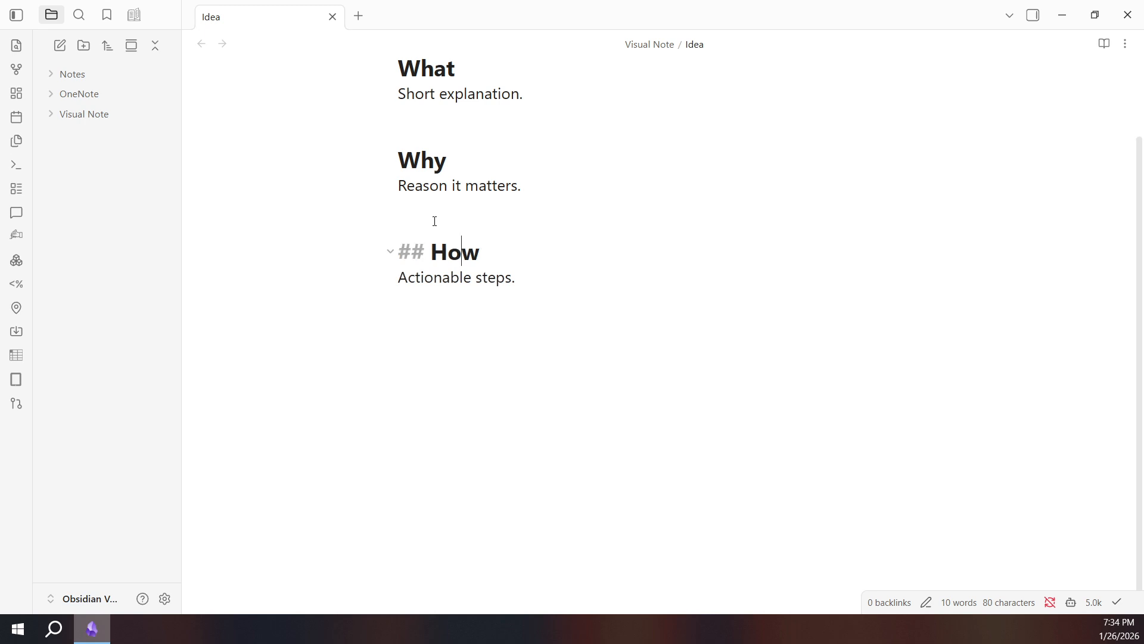
click(430, 212)
key(BackSpace)
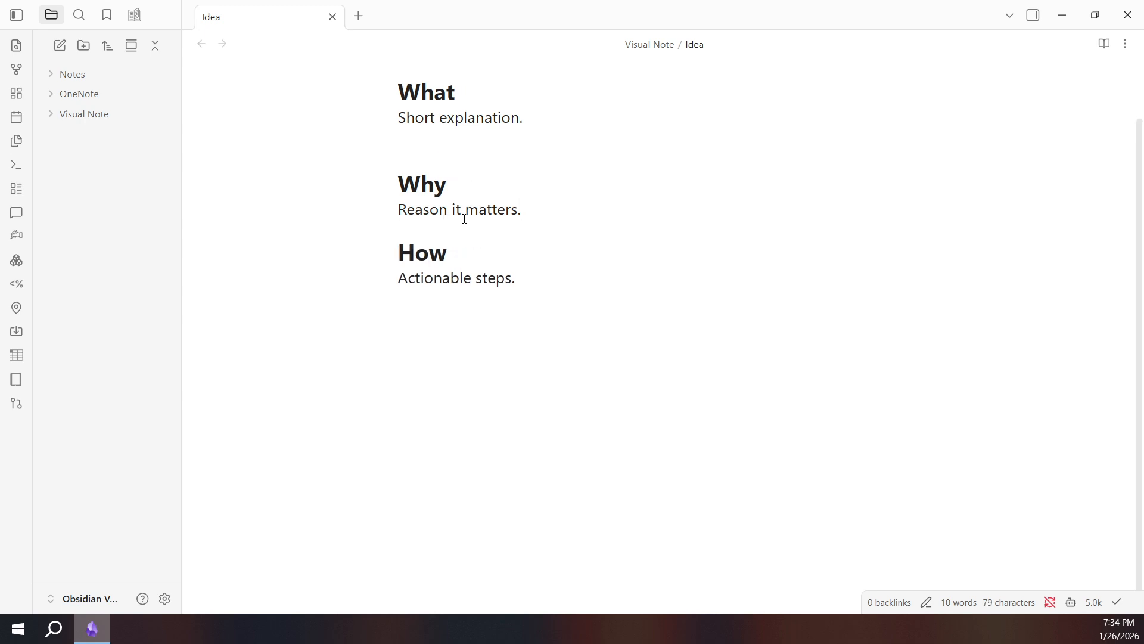
click(429, 144)
key(BackSpace)
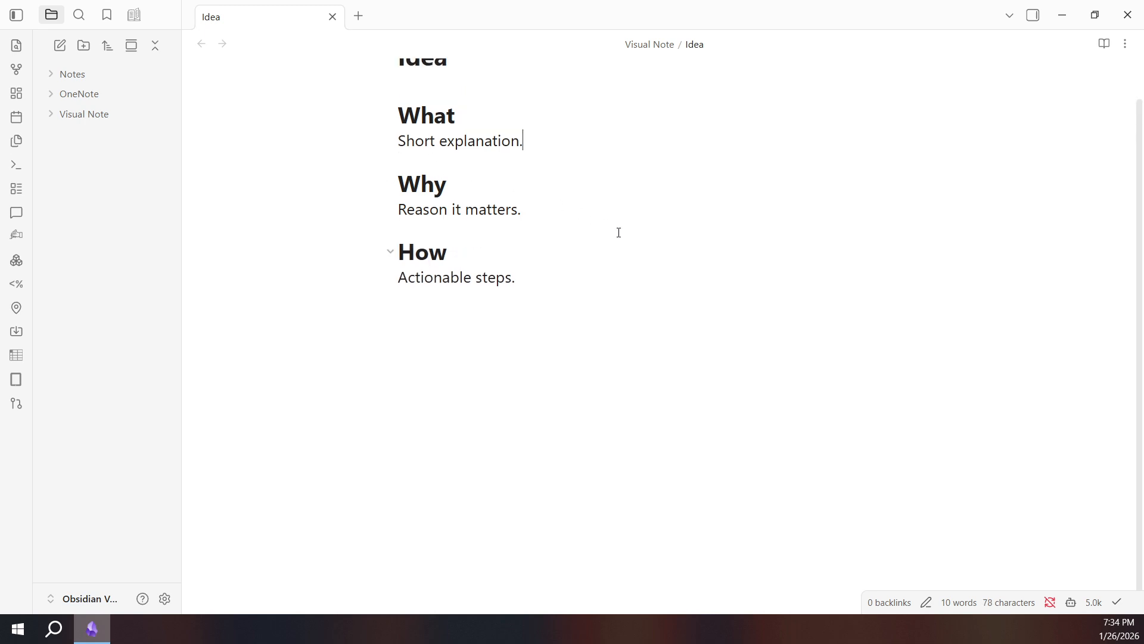
Paste the emoji headings Concept, Process, Summary and Questions below the How section, without a trailing blank line.
scroll(622, 235, up, 1)
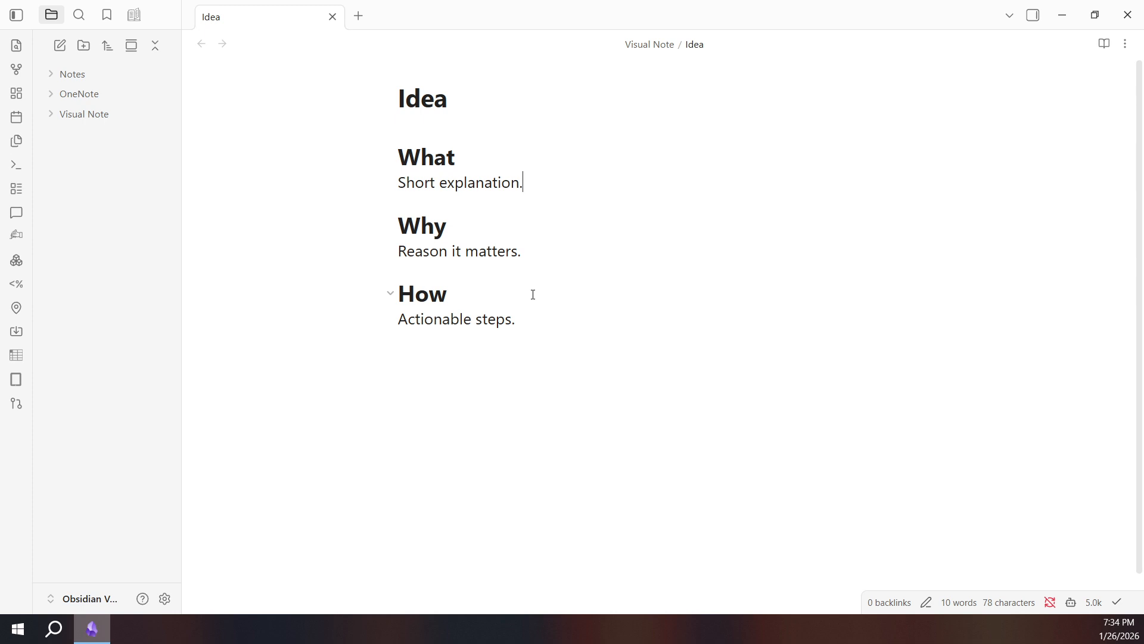
click(547, 342)
key(Return)
text(## 🧠 Concept ## ⚙️ Process ## 📌 Summary ## ❓ Questions)
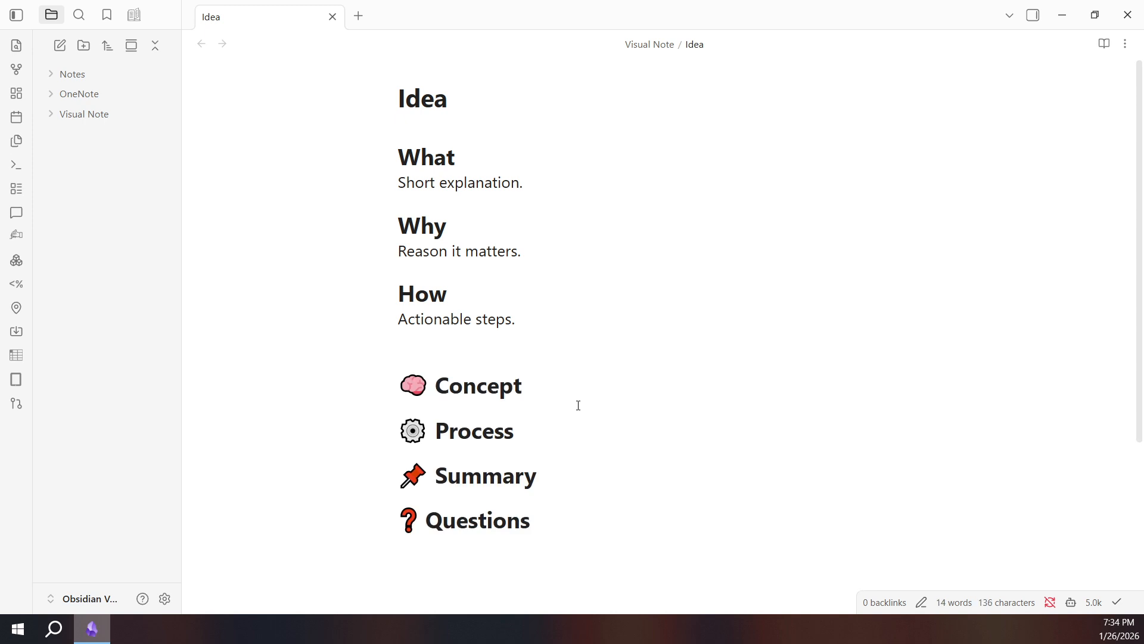
key(BackSpace)
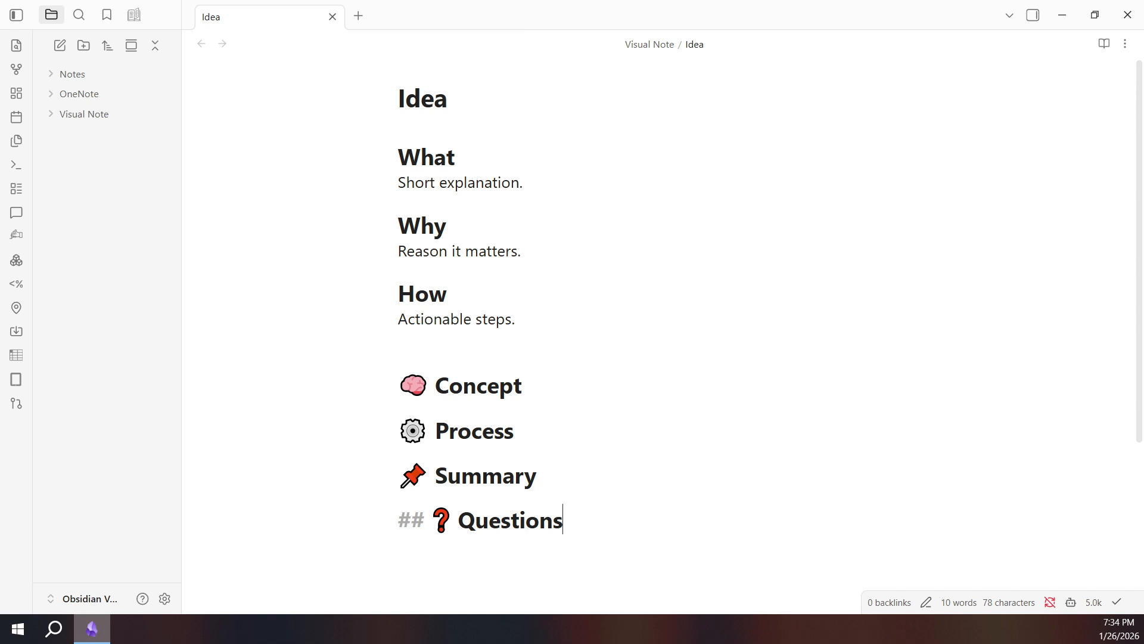
Paste a Related Notes heading below Questions with bulleted links to Atomic Habits, Systems Thinking and Daily Review.
click(91, 625)
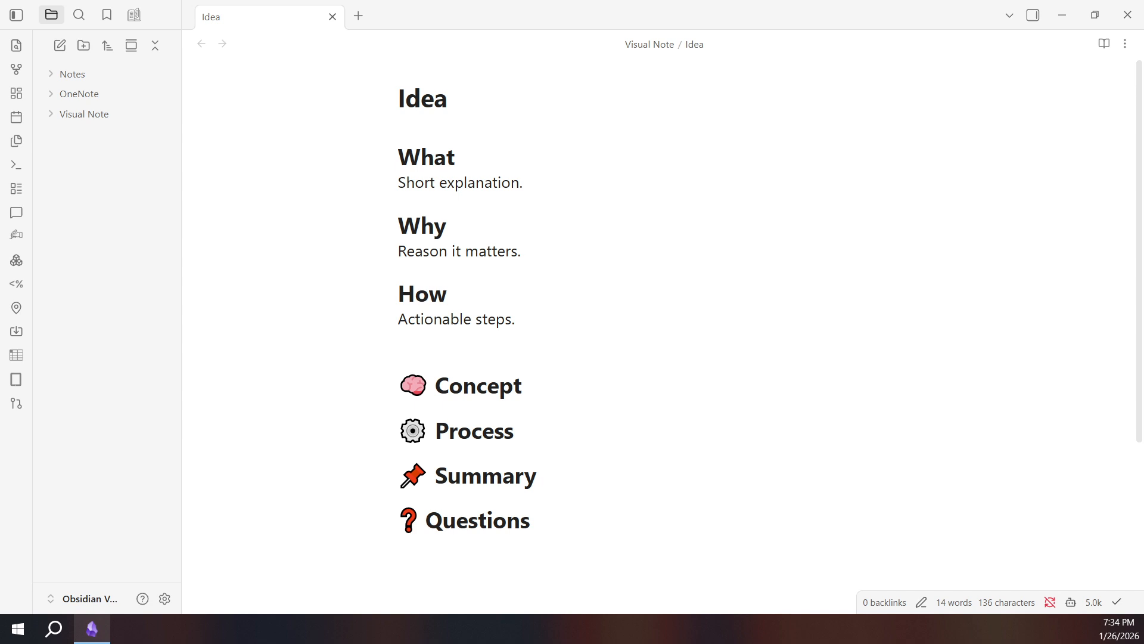
scroll(570, 423, down, 1)
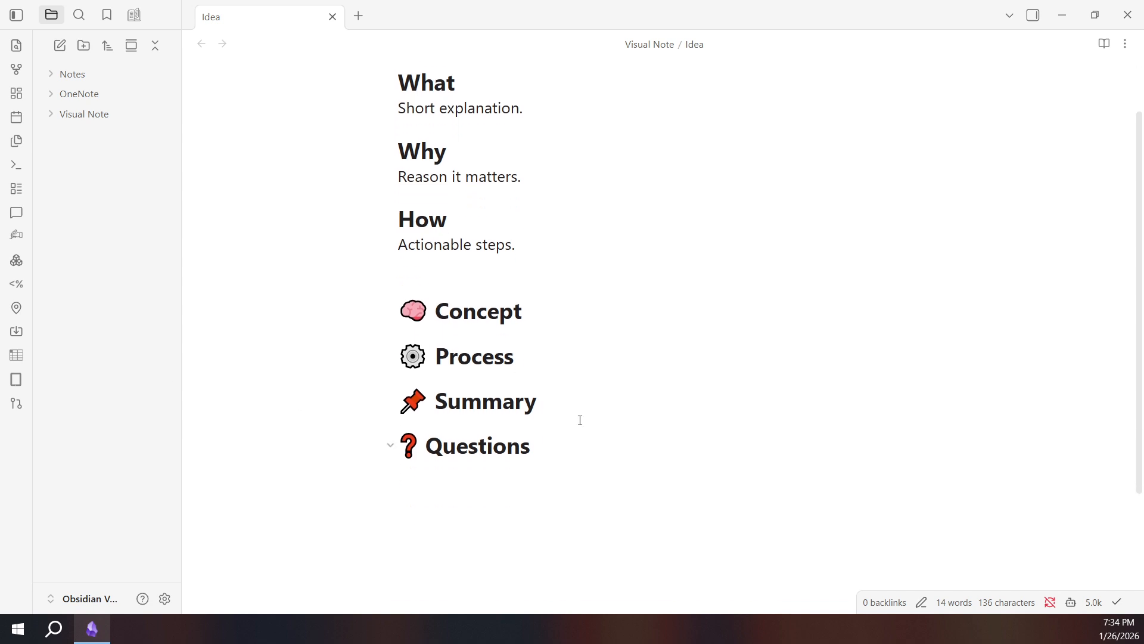
scroll(580, 420, down, 1)
click(595, 419)
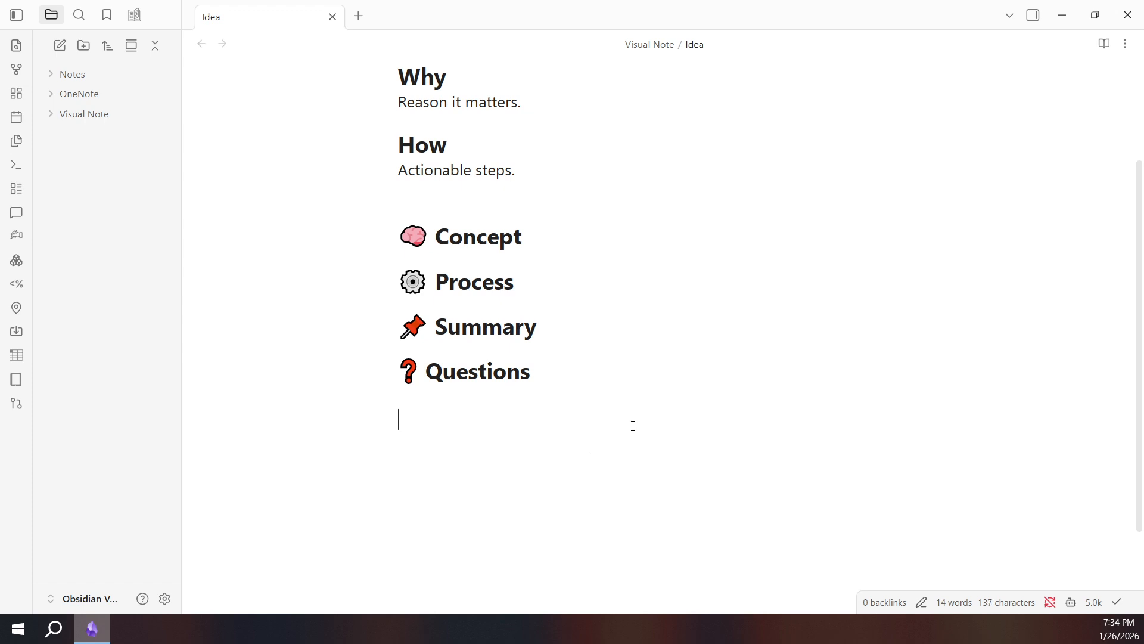
scroll(633, 426, up, 2)
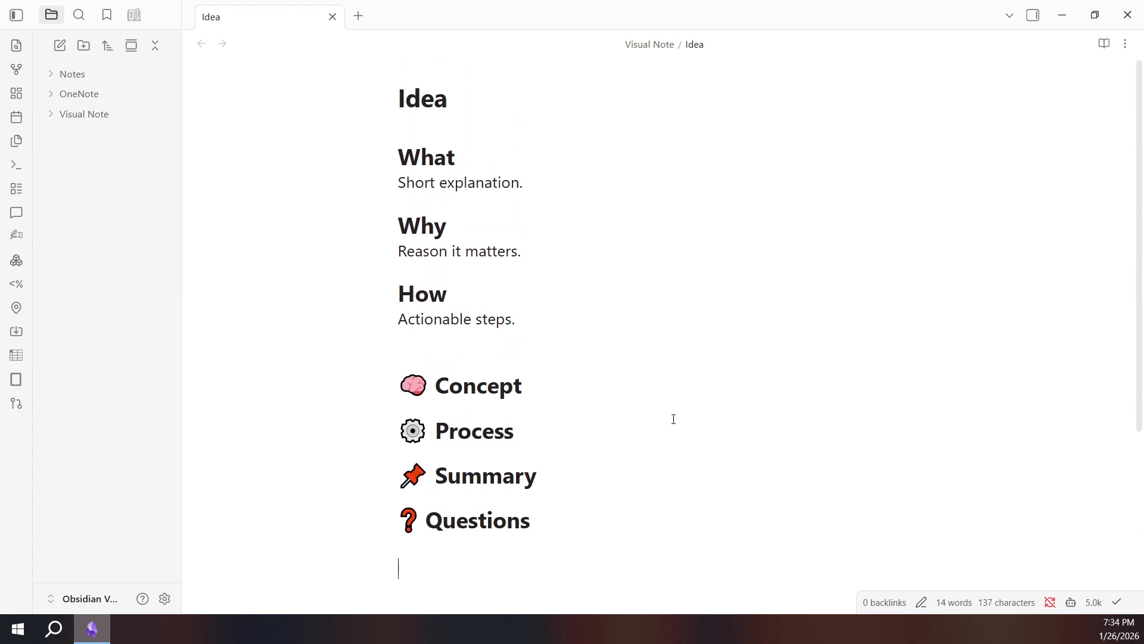
scroll(681, 422, down, 3)
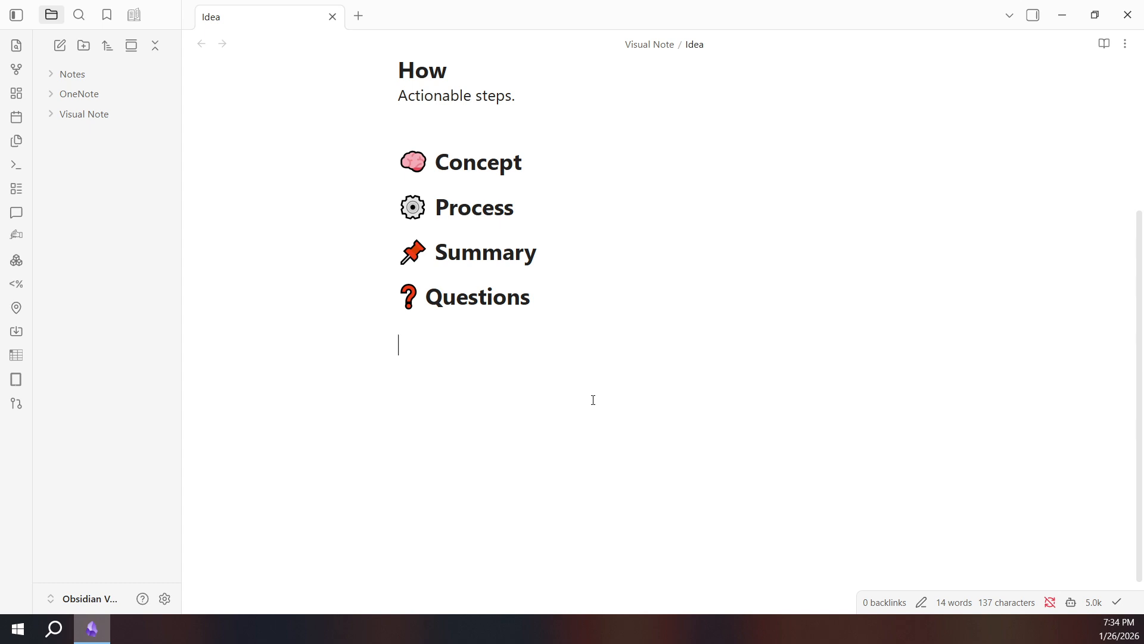
text(## Related Notes - [[Atomic Habits]] - [[Systems Thinking]] - [[Daily Review]])
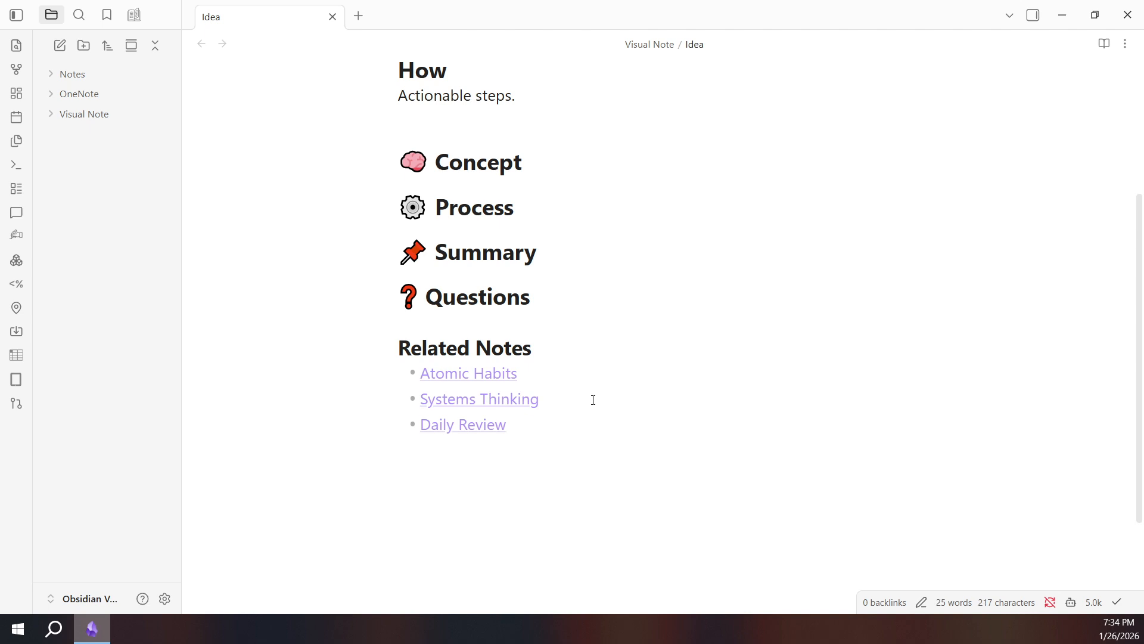